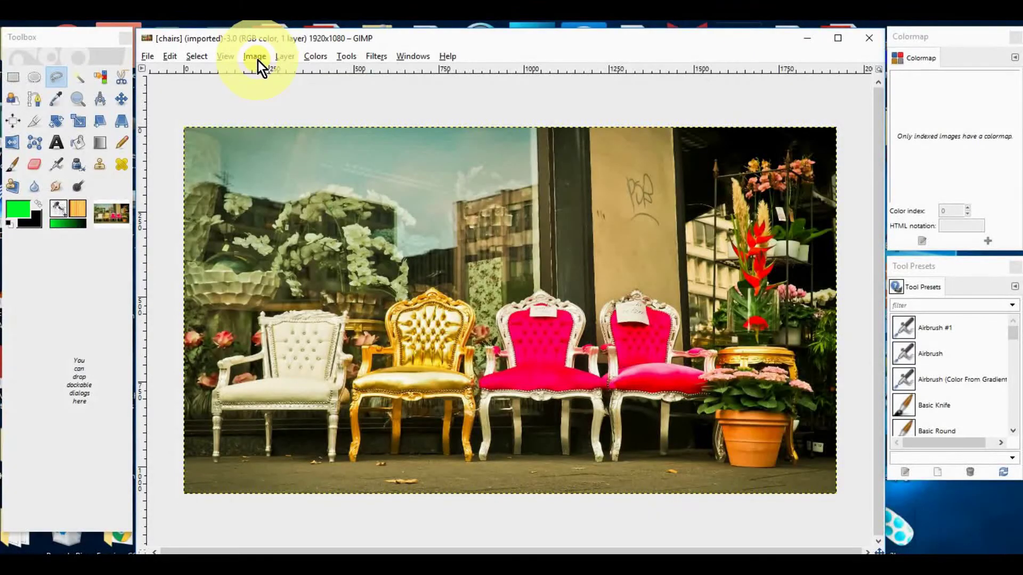
- Scale the chairs photo to 1920 x 1080 pixels
left_click(257, 57)
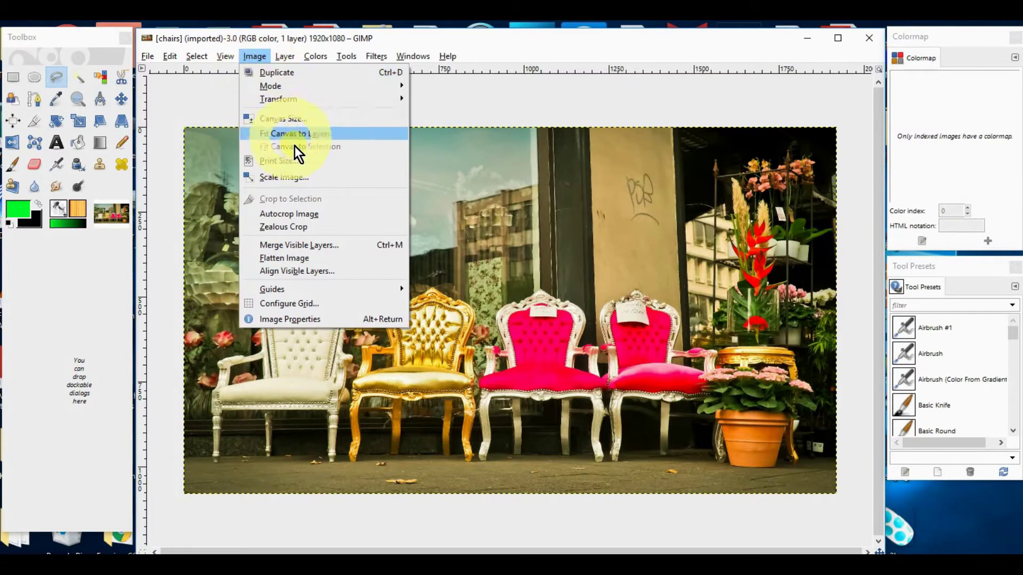
left_click(307, 179)
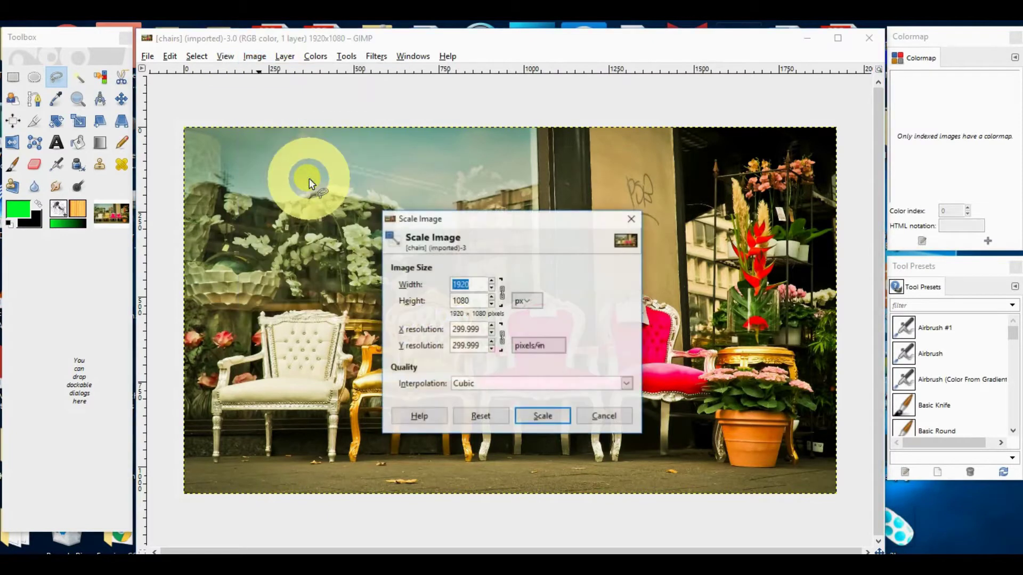
left_click(536, 417)
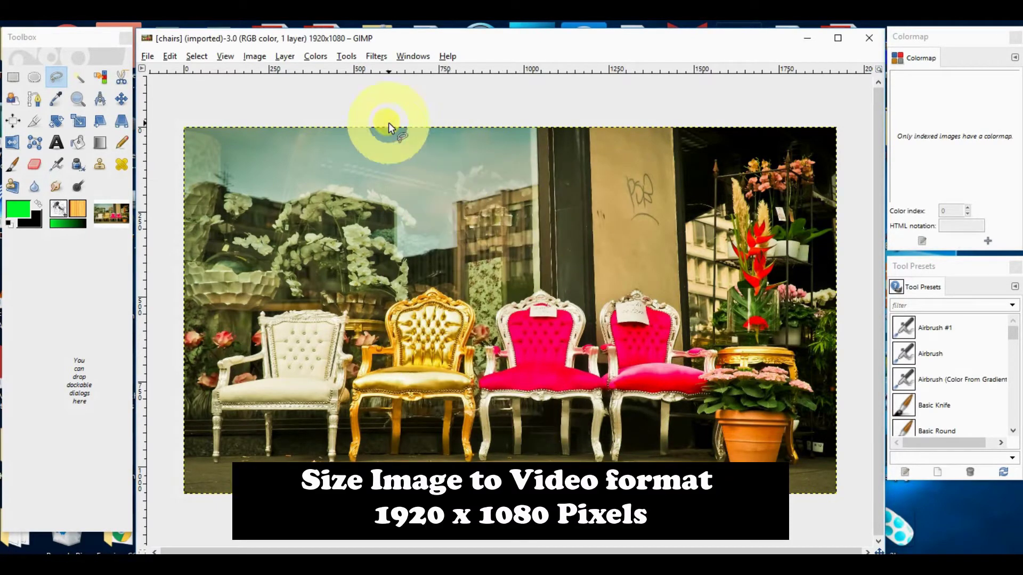
- Export the scaled image as chairs.png
left_click(146, 56)
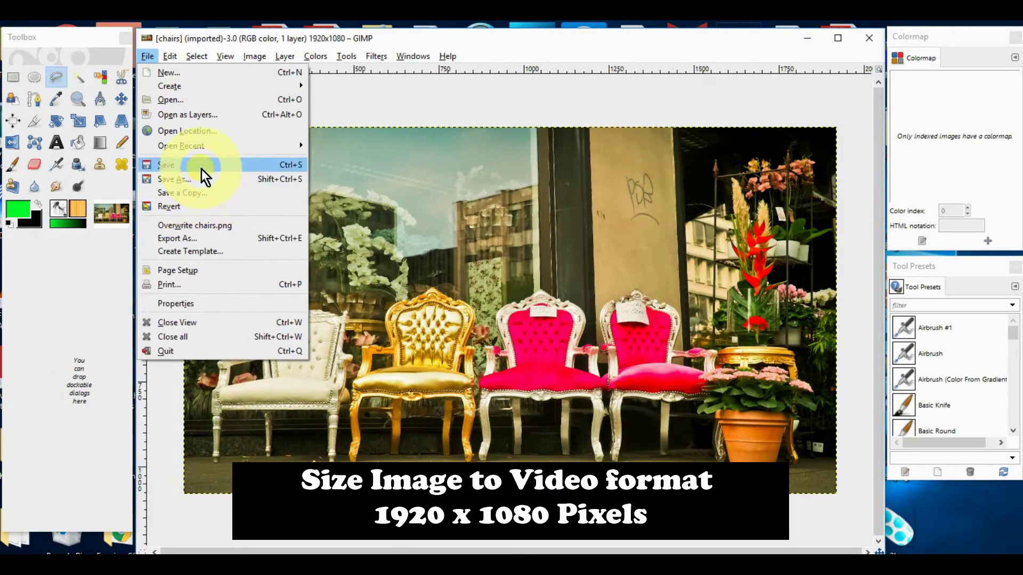
left_click(209, 238)
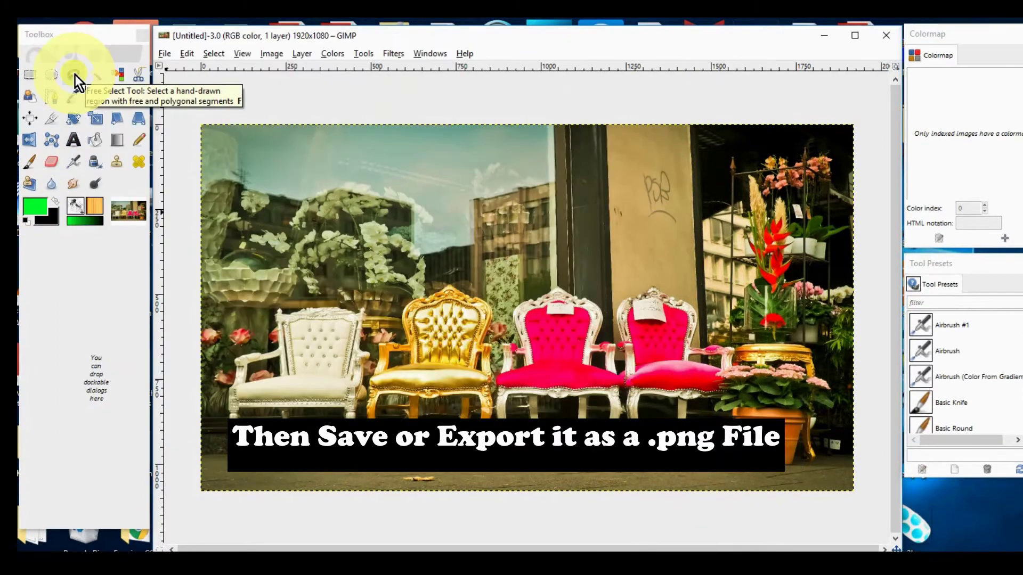
left_click(53, 77)
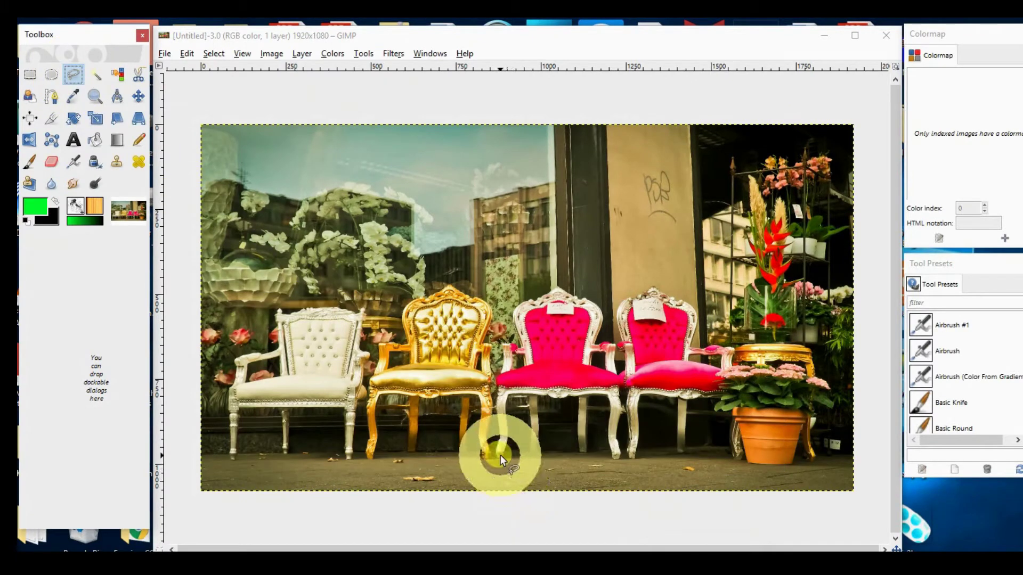
- Trace a point-by-point outline around the pink chairs, flower pot edge and floor, closing it into a selection
left_click(497, 455)
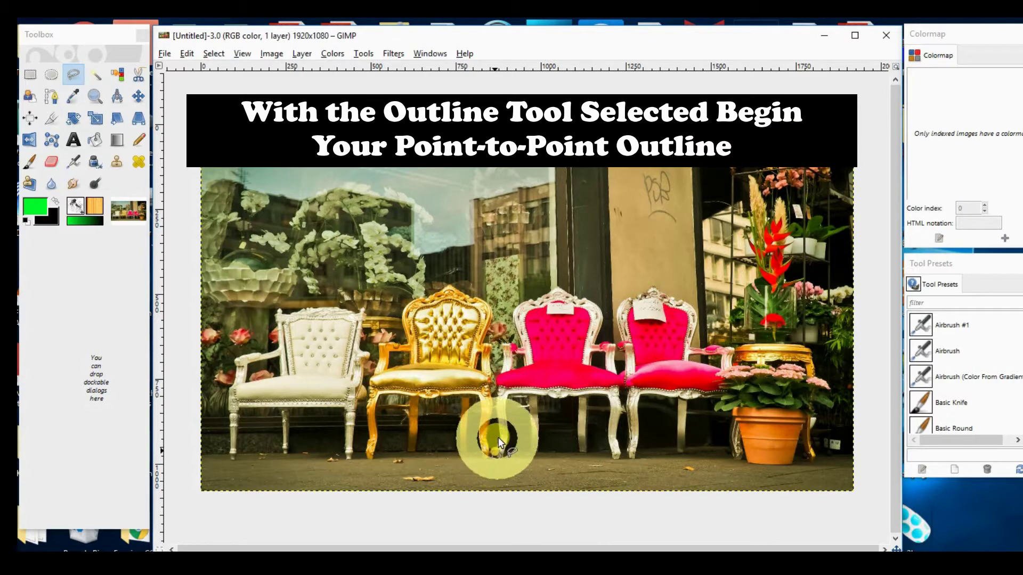
left_click(497, 410)
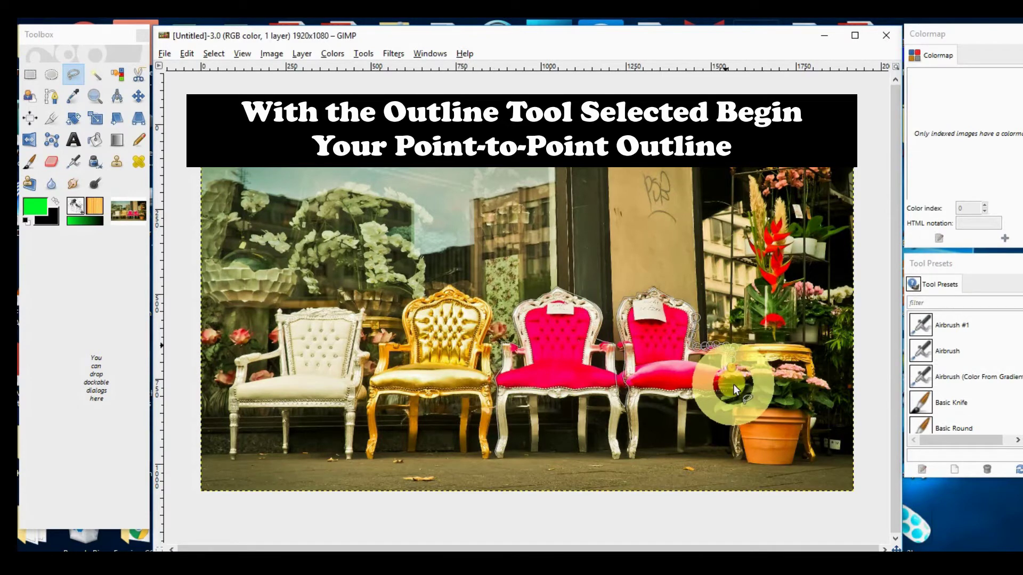
left_click(730, 387)
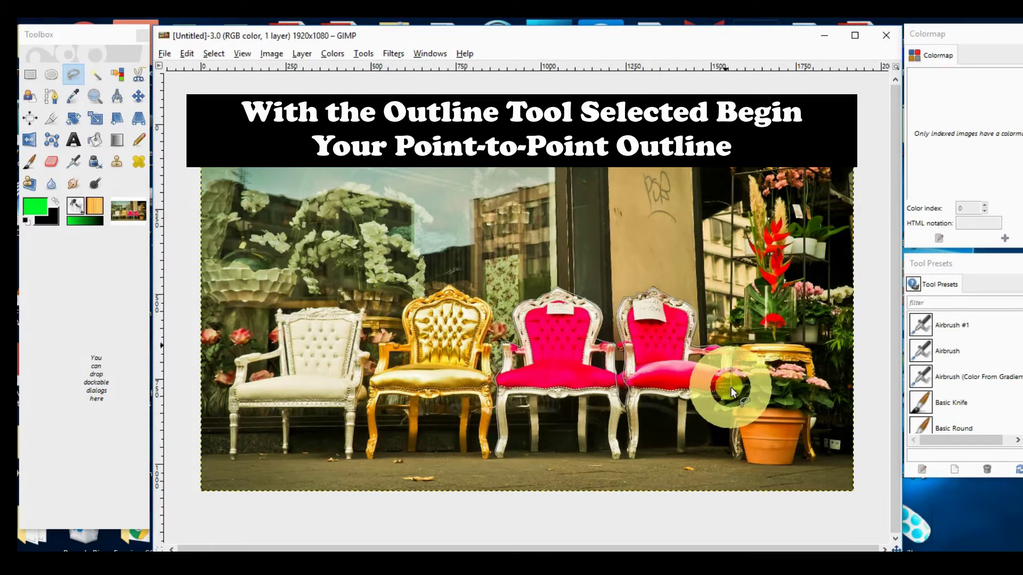
left_click(727, 415)
left_click(724, 443)
left_click(725, 455)
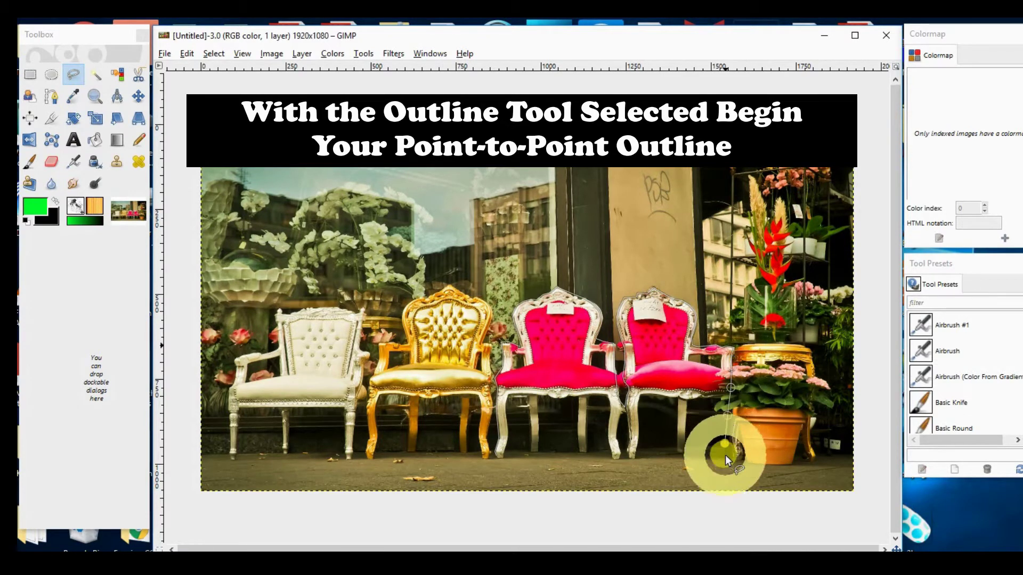
left_click(592, 456)
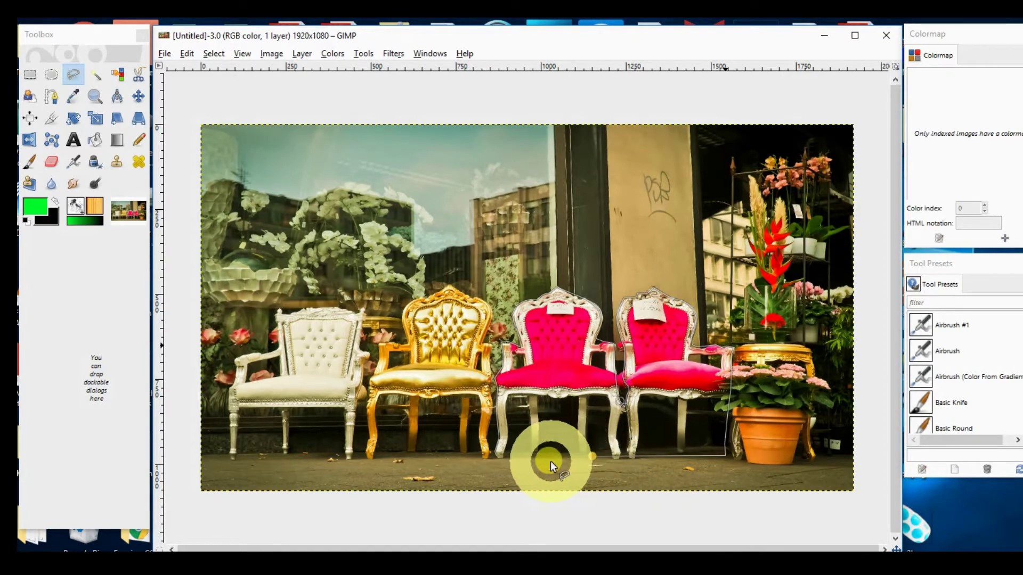
left_click(535, 456)
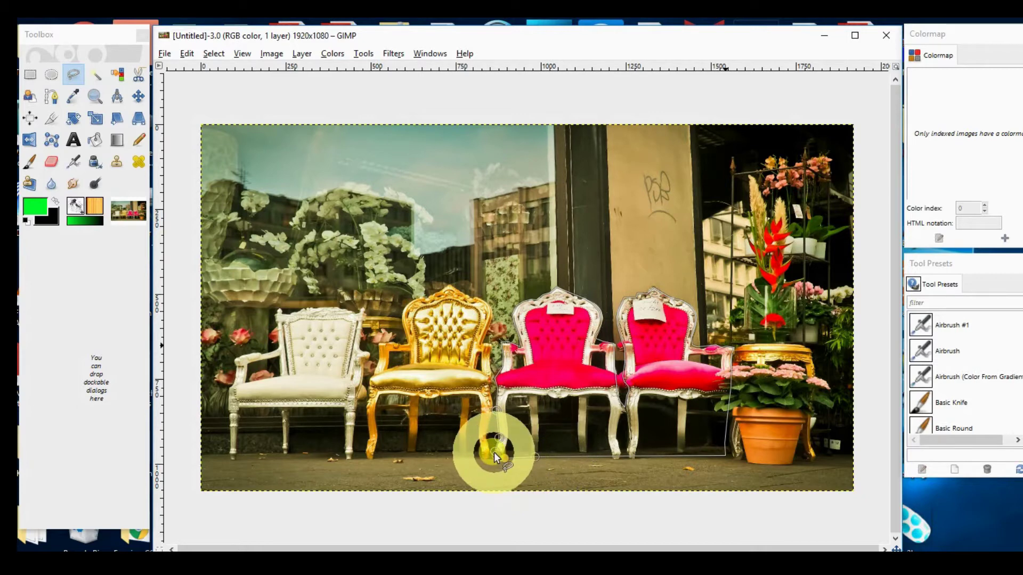
double_click(493, 453)
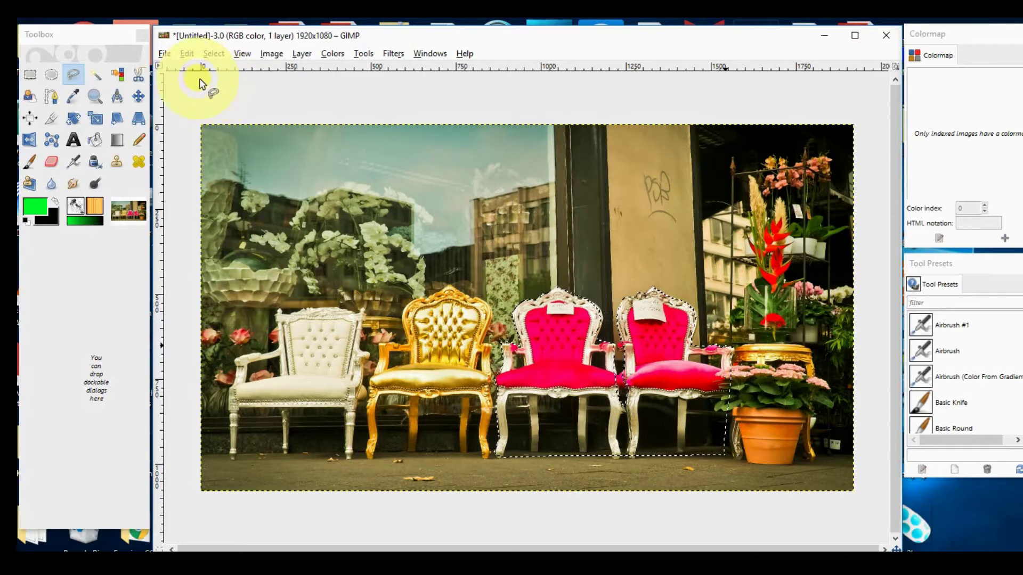
- Copy the selected chairs, paste them as a new image, and bring up its export dialog
left_click(187, 52)
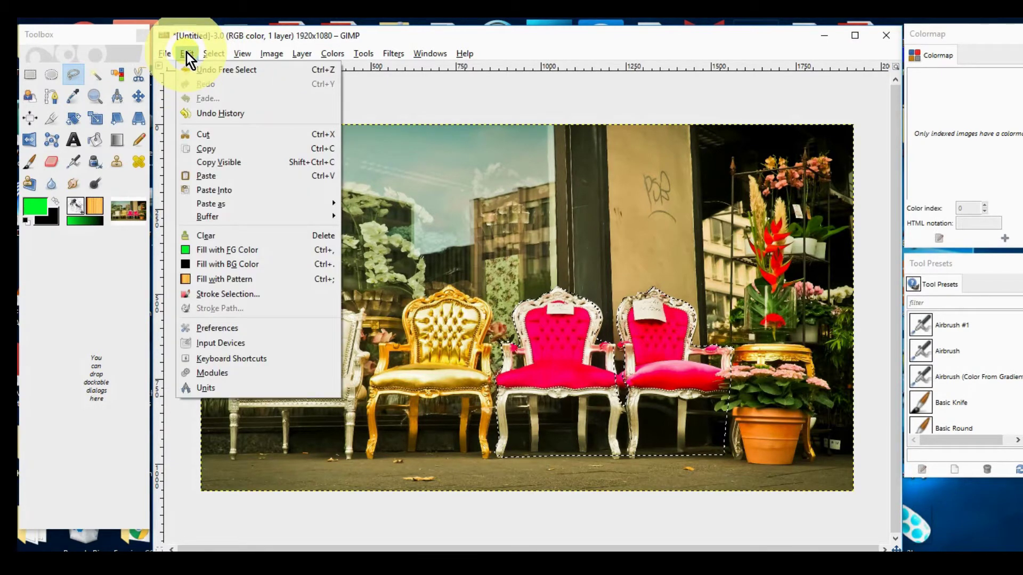
left_click(226, 148)
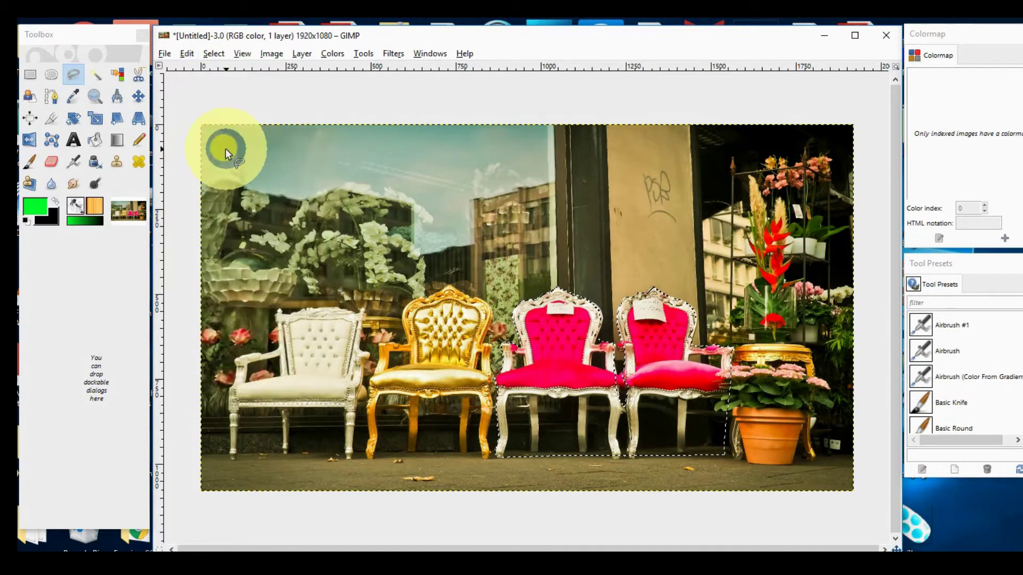
left_click(185, 53)
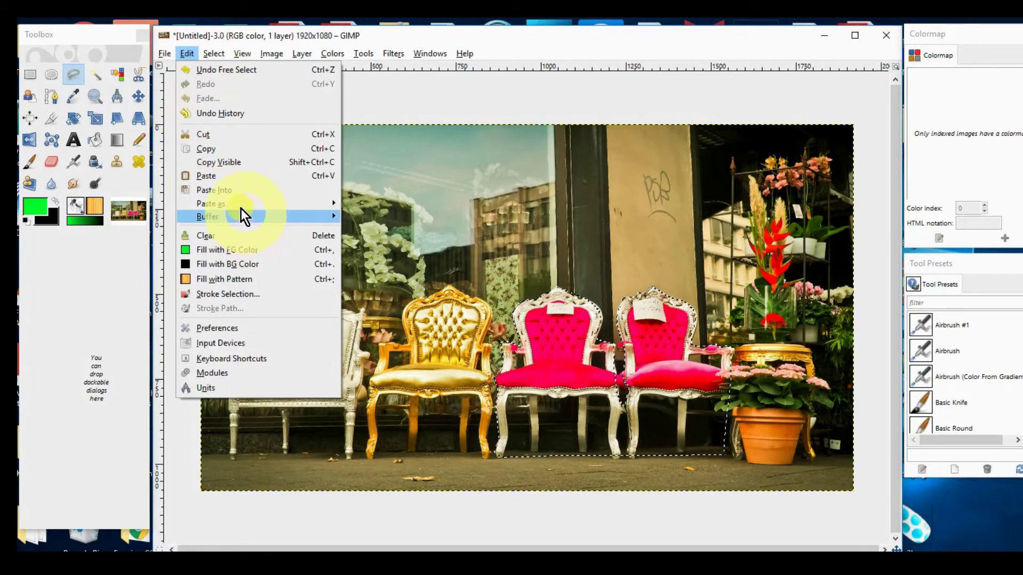
mouse_move(233, 203)
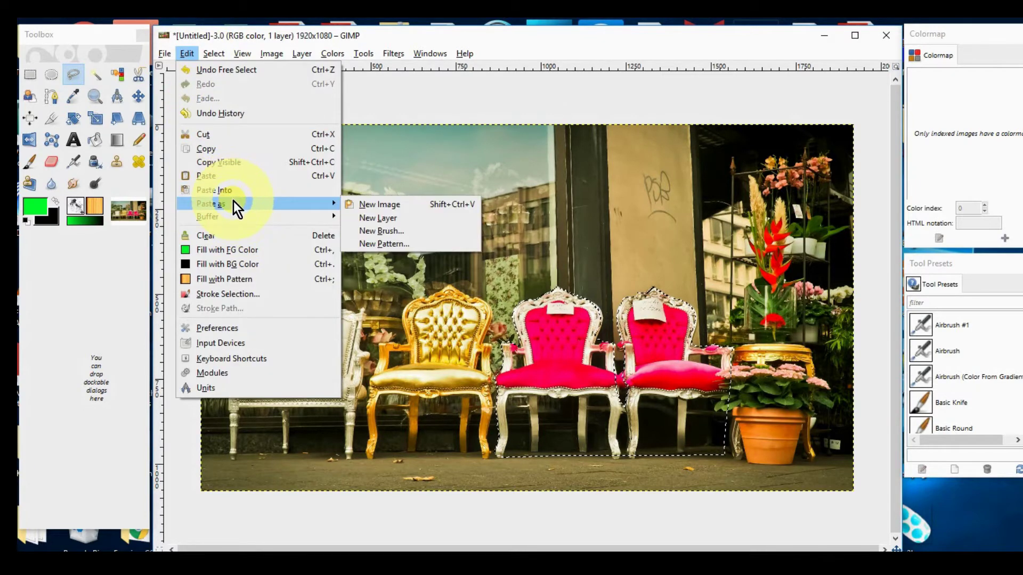
left_click(373, 205)
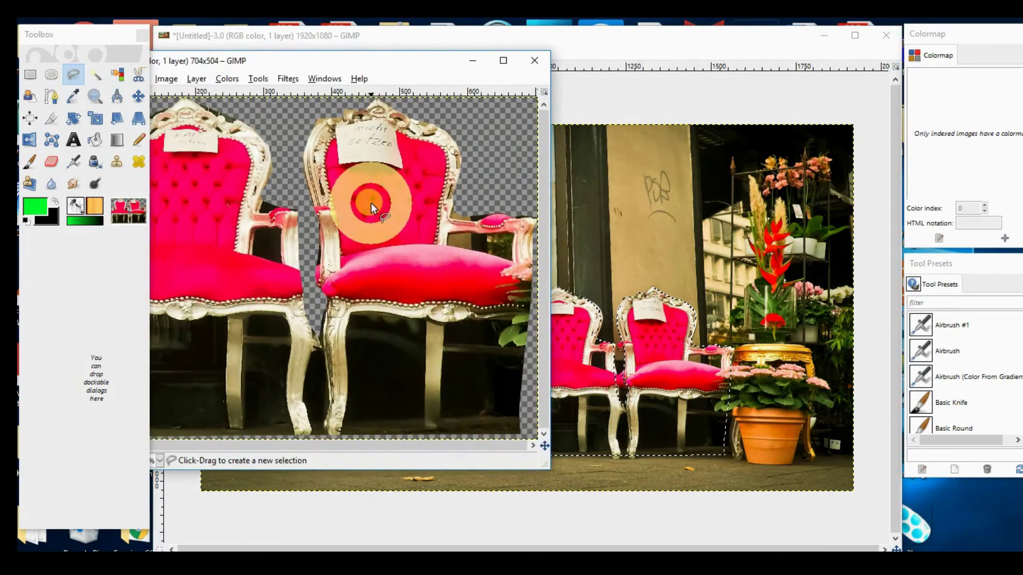
left_click_drag(398, 65, 568, 70)
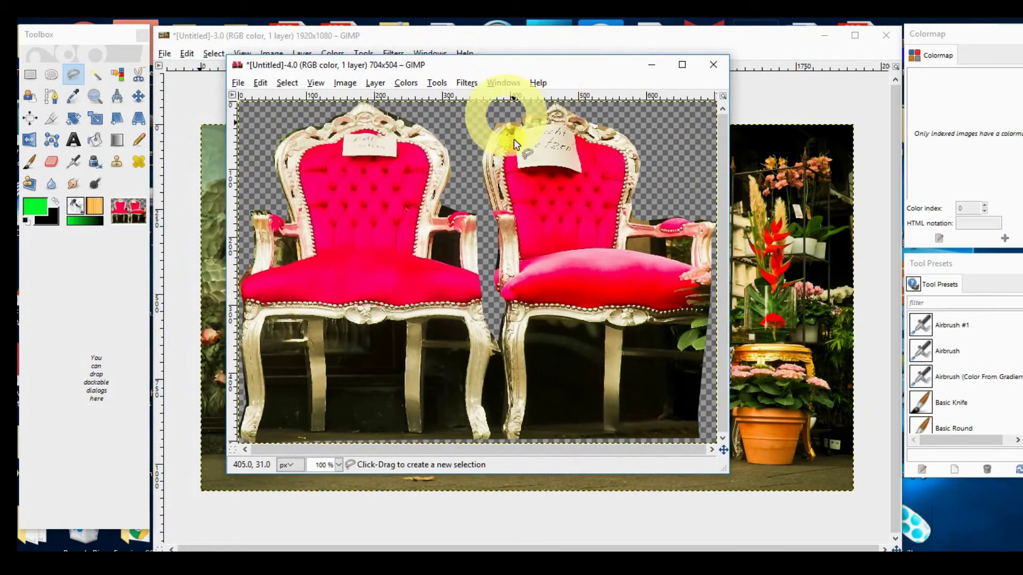
left_click(238, 83)
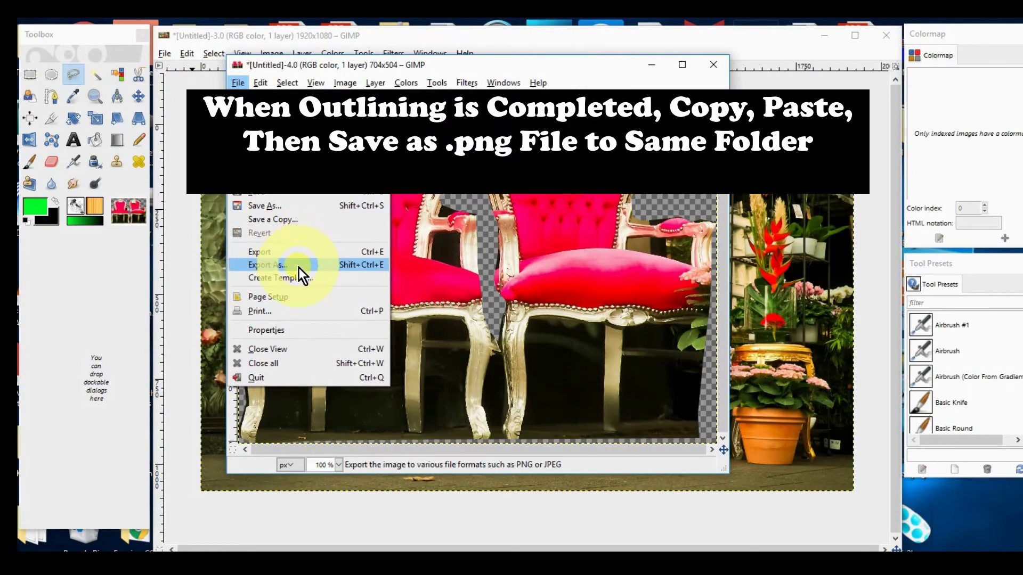
left_click(298, 264)
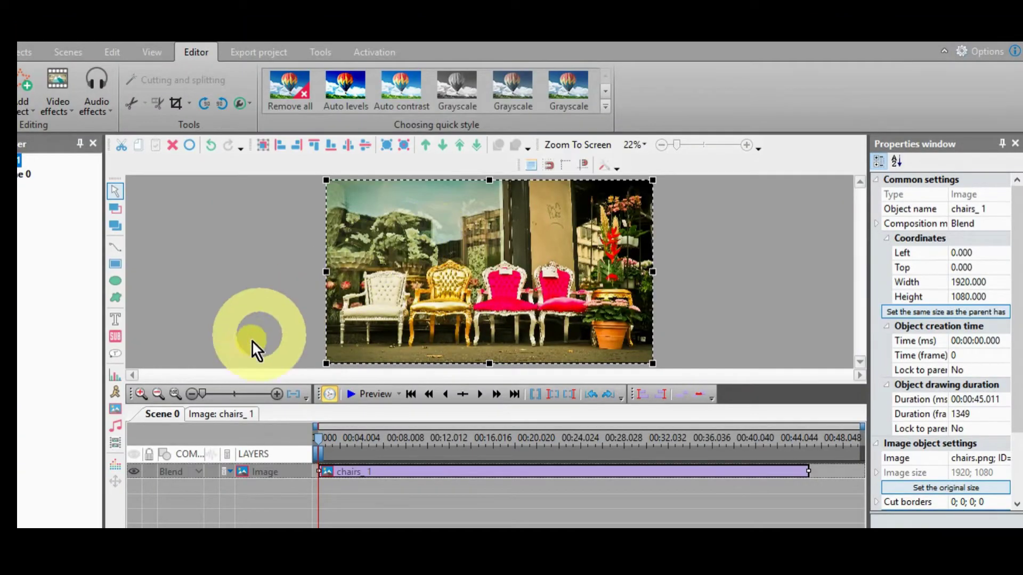
- Add FEMALE-SITTING-GREEN-SCREEN.wmv to the scene with default placement
left_click(115, 442)
left_click(555, 307)
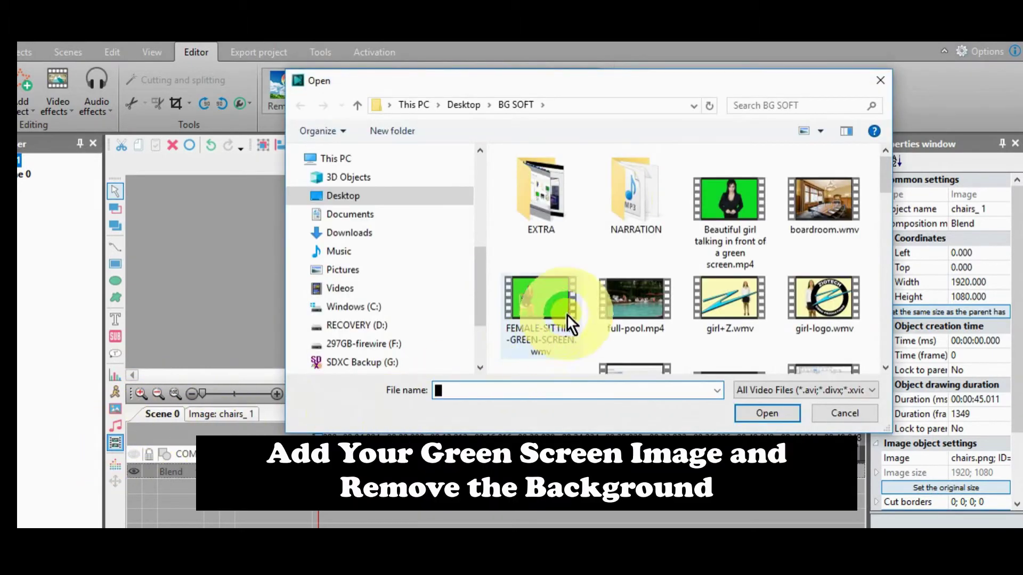
left_click(753, 412)
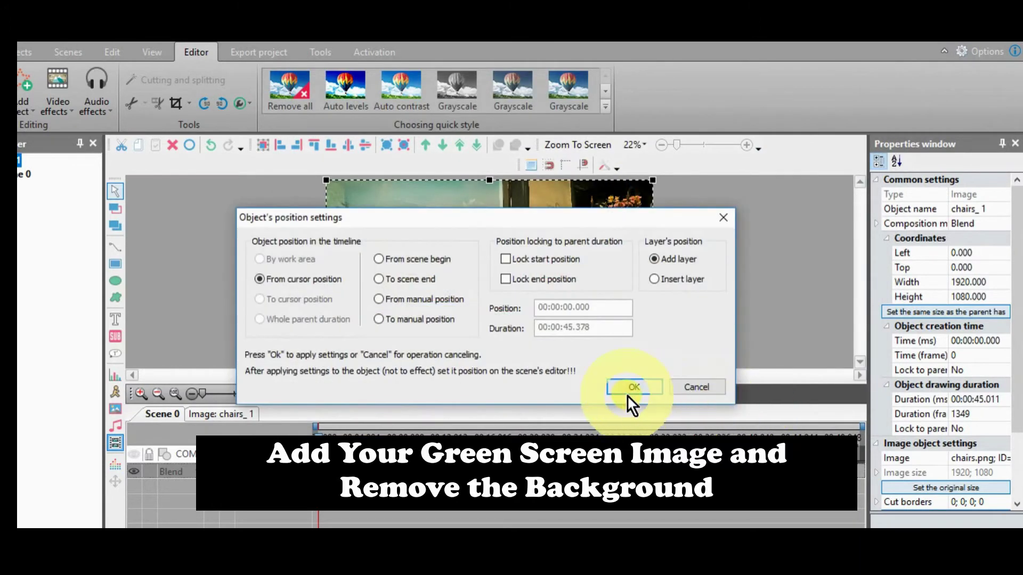
left_click(627, 388)
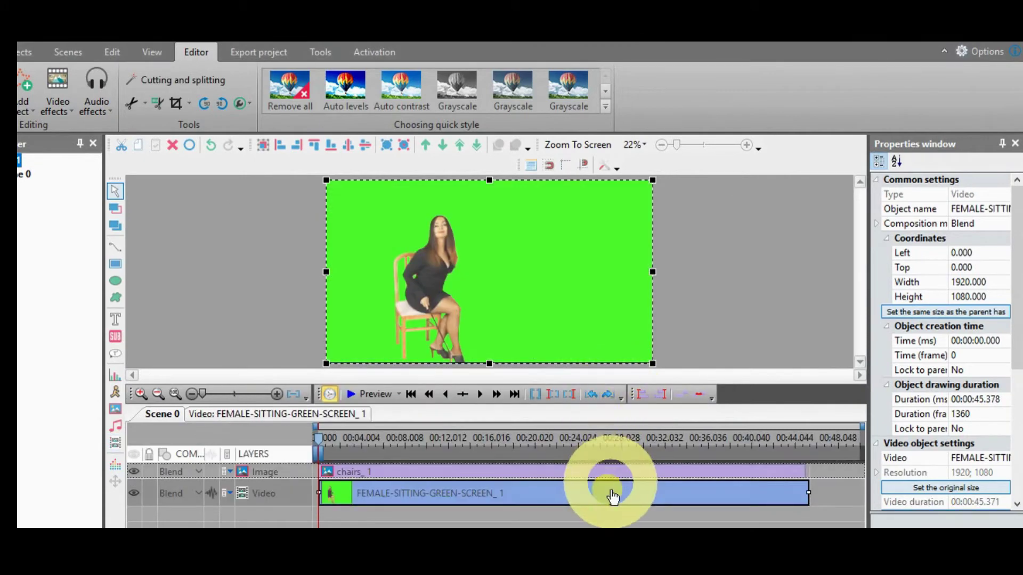
- Apply the Transparency > Background remover effect to key out the green
left_click(613, 494)
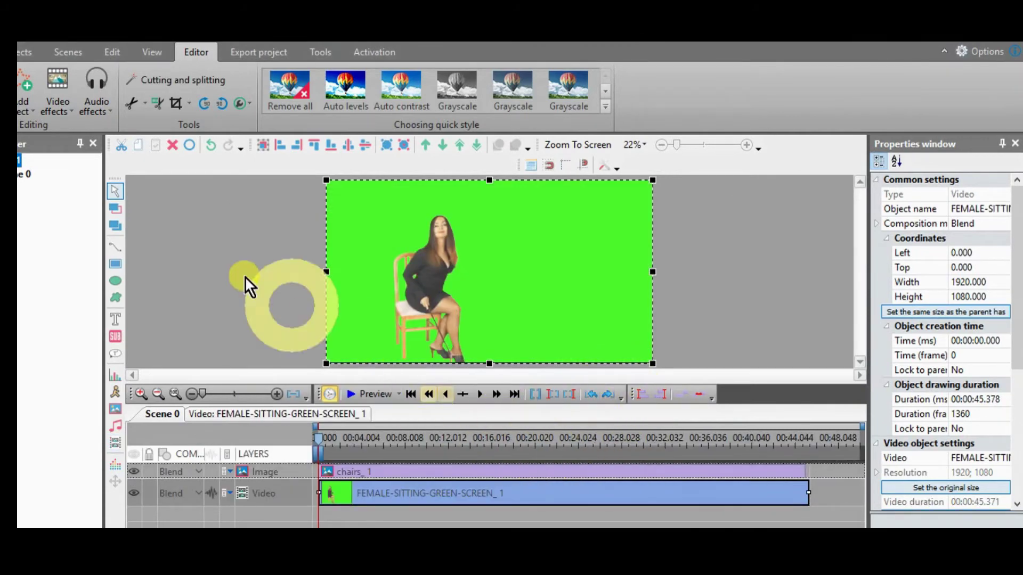
left_click(58, 90)
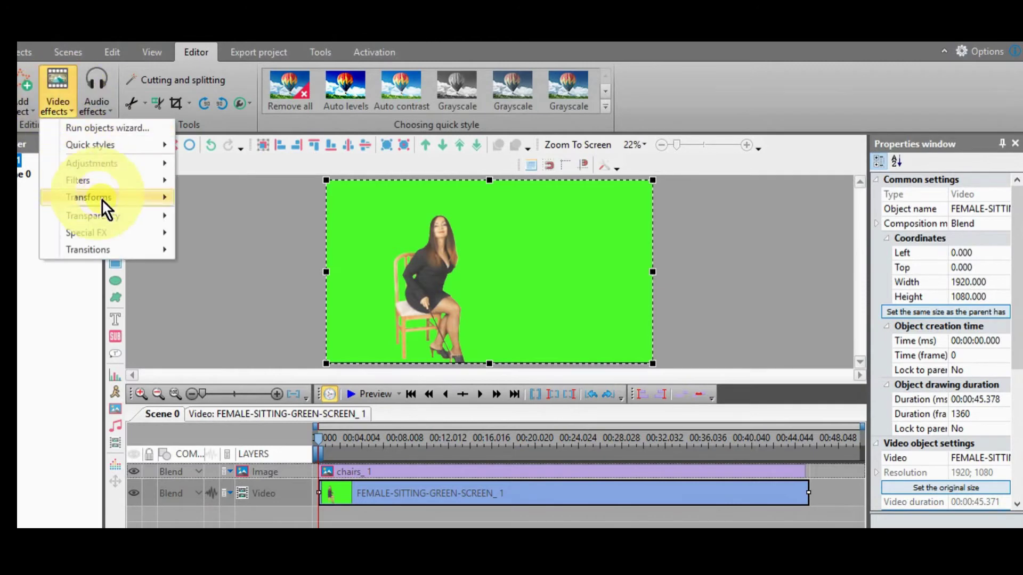
mouse_move(116, 215)
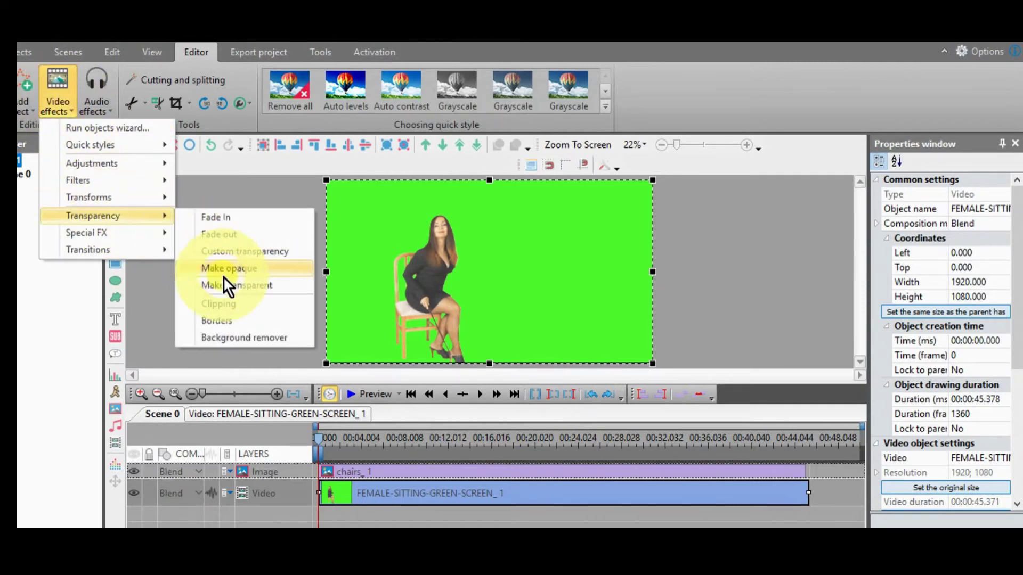
left_click(258, 338)
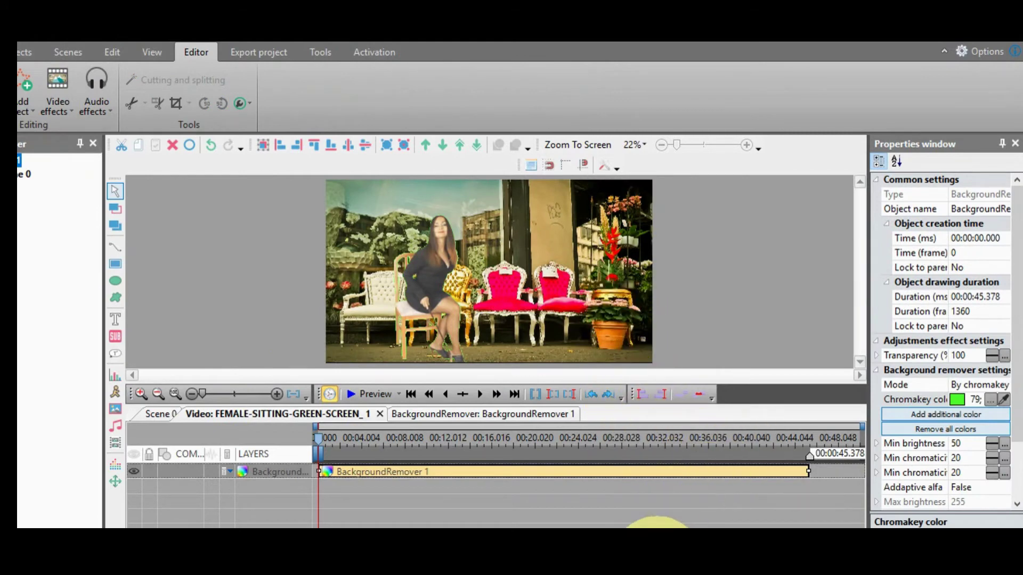
left_click(393, 247)
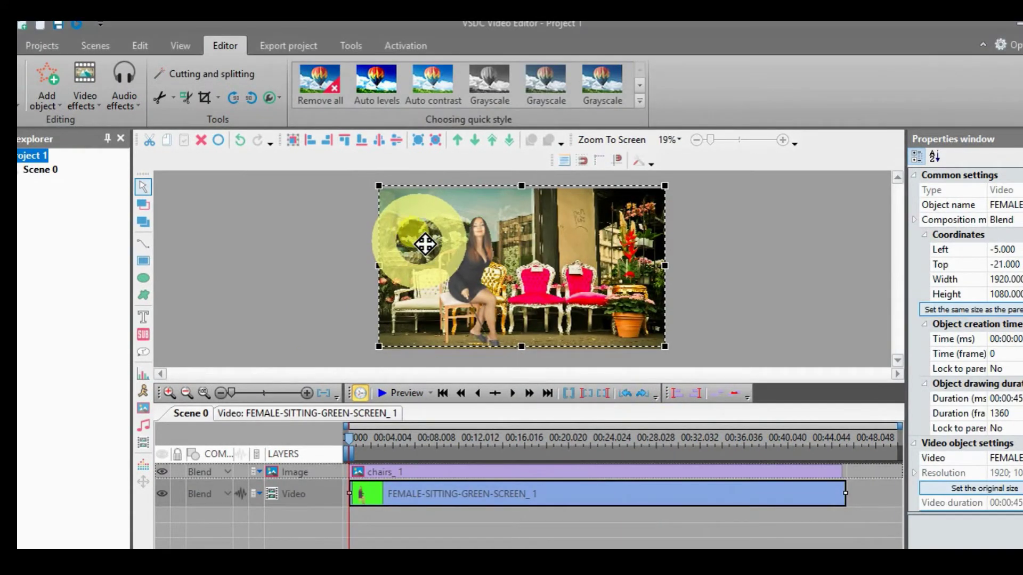
- Move the woman off to the right and add chairs-two.png as a new image layer
left_click_drag(424, 244, 700, 242)
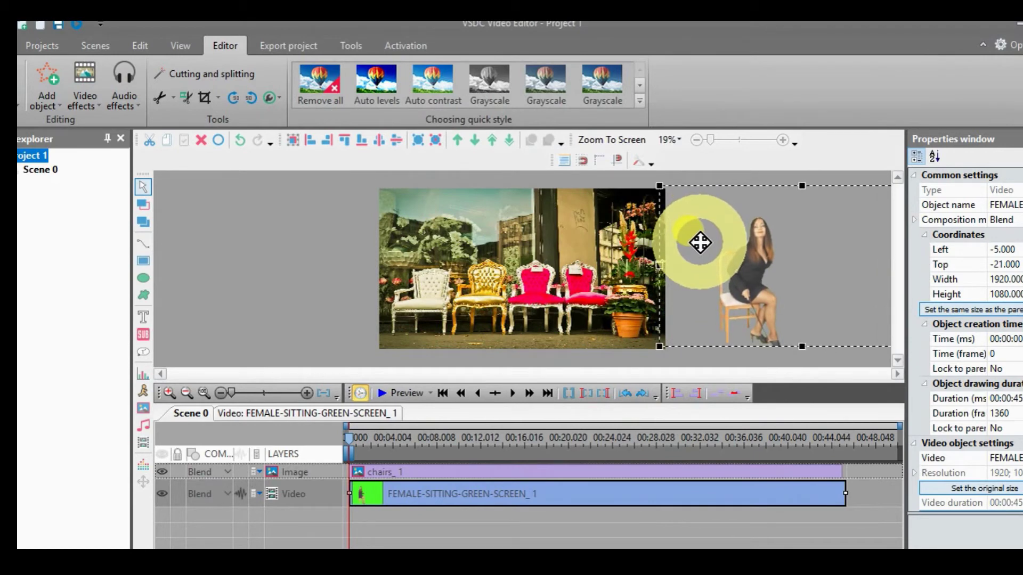
left_click_drag(700, 242, 701, 246)
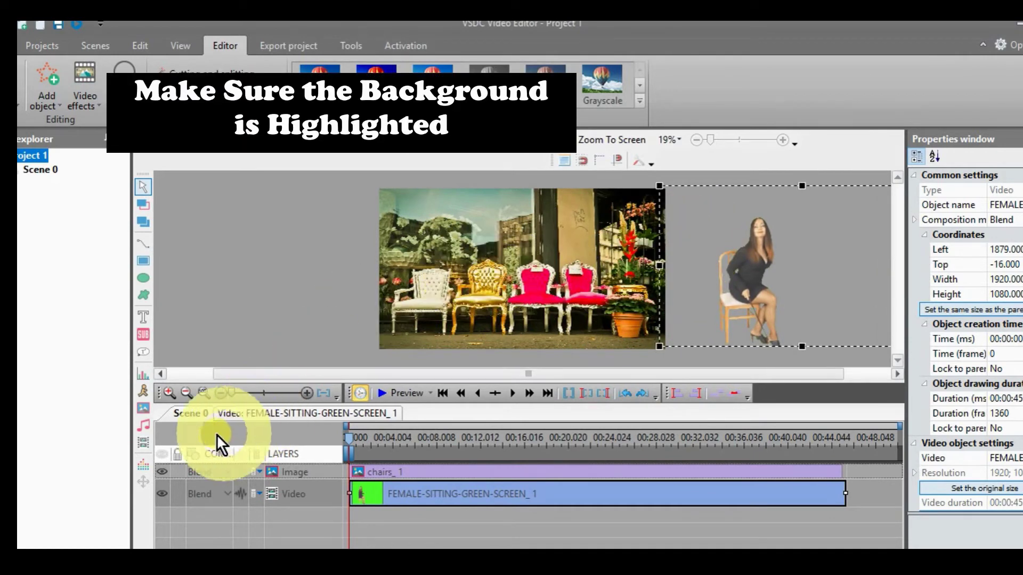
left_click(452, 299)
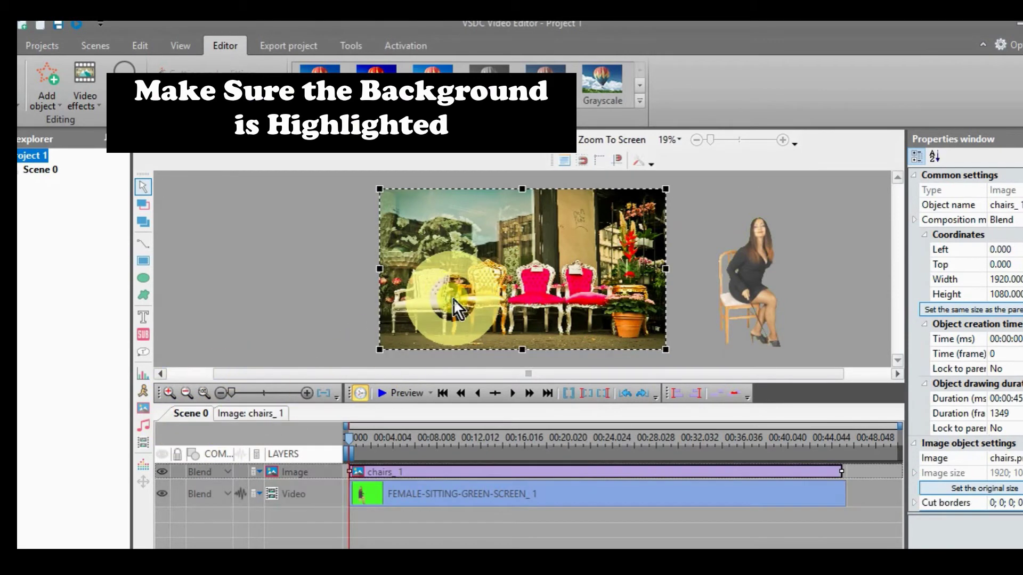
left_click(140, 408)
left_click(670, 296)
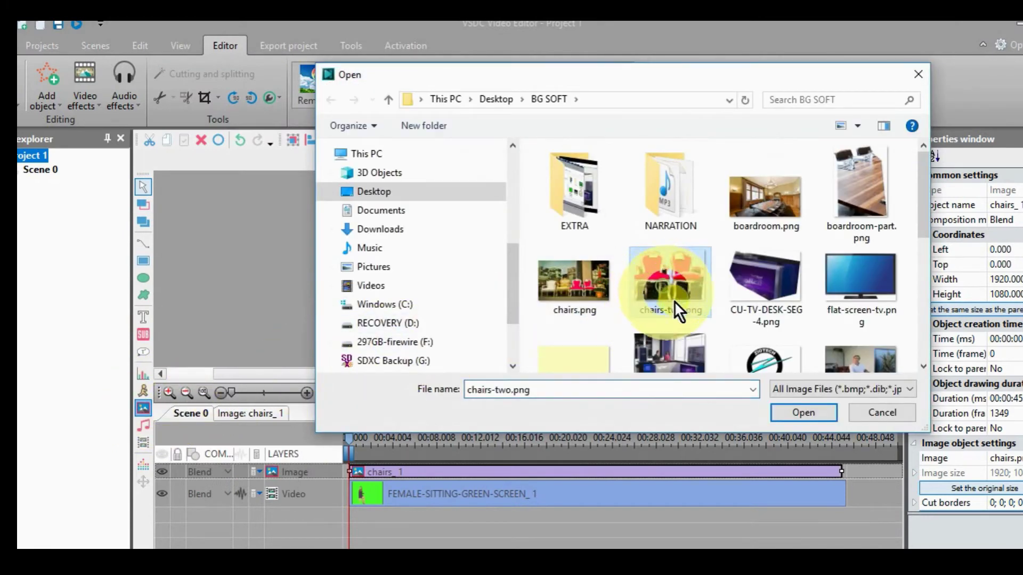
left_click(792, 410)
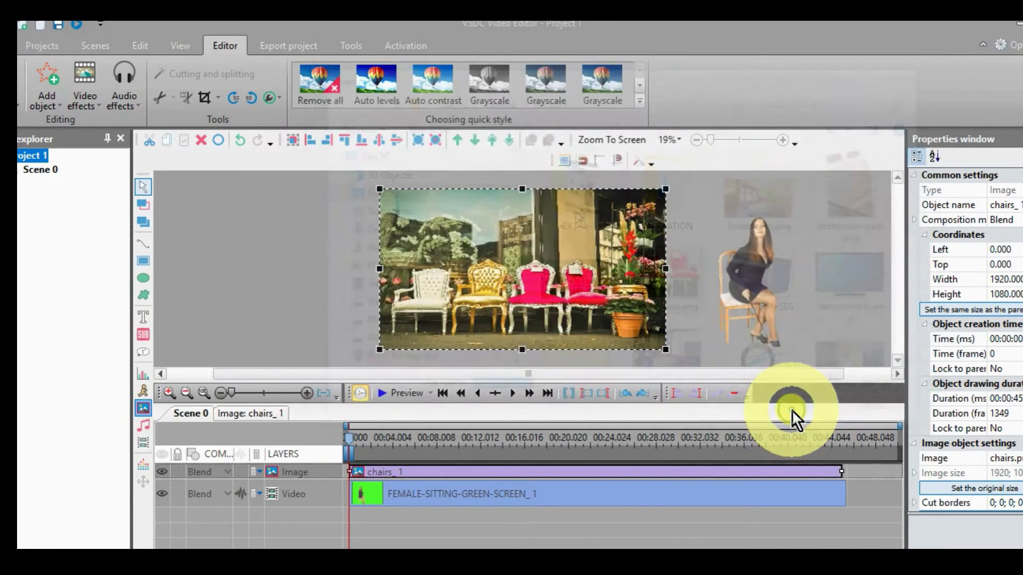
left_click(650, 384)
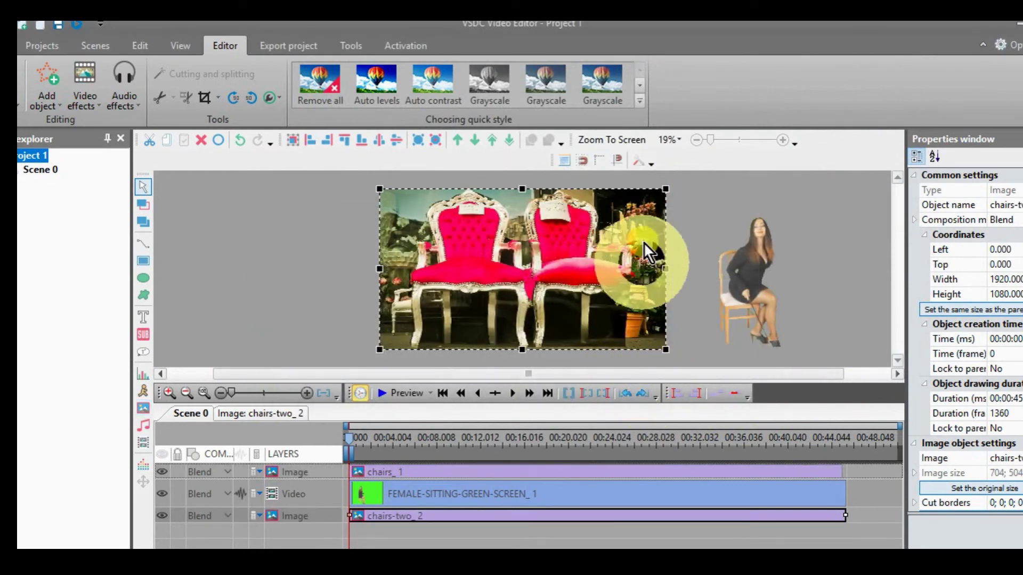
- Resize and position the chairs-two cutout exactly over the pink chairs in the photo
left_click_drag(665, 188, 514, 261)
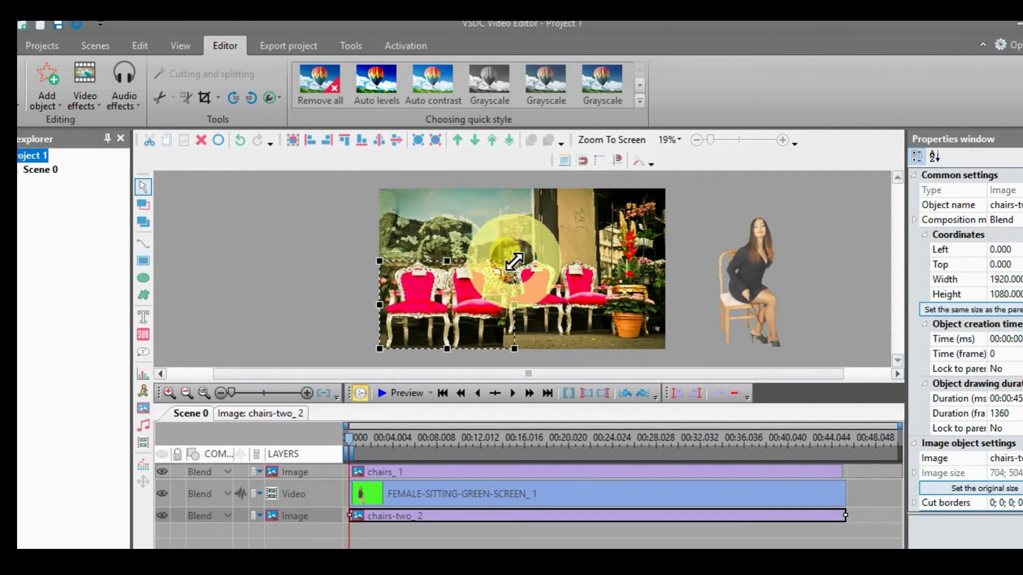
left_click_drag(475, 293, 605, 304)
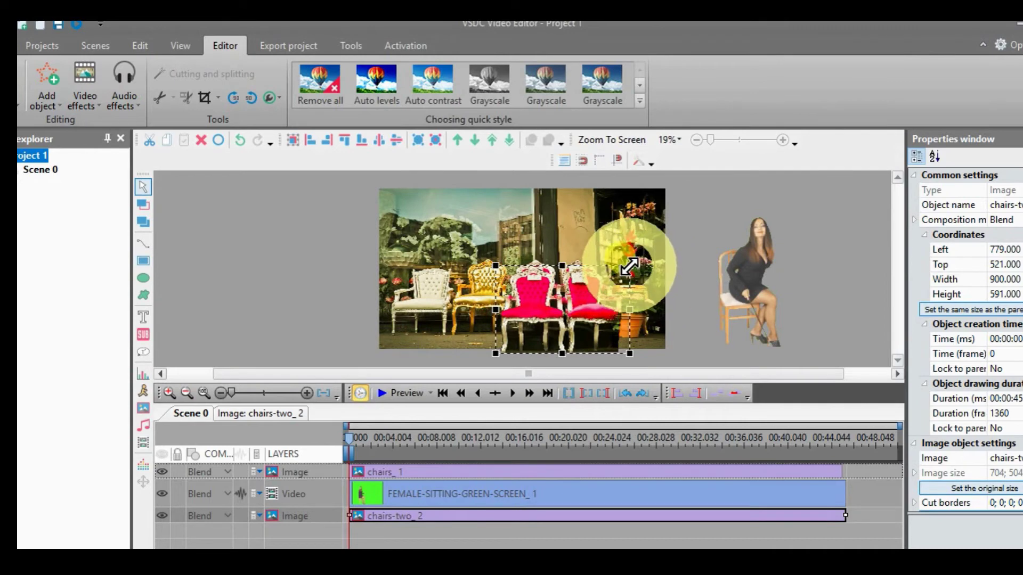
left_click_drag(627, 266, 582, 282)
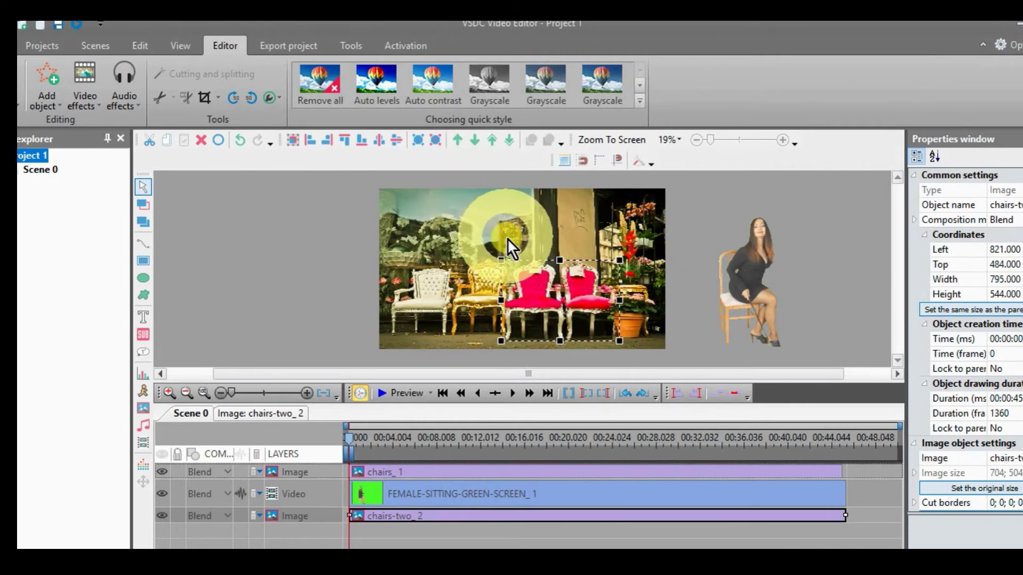
left_click(747, 285)
- Drag the woman left onto the pink chairs and shrink her slightly to 1879×1027
left_click_drag(784, 292, 582, 292)
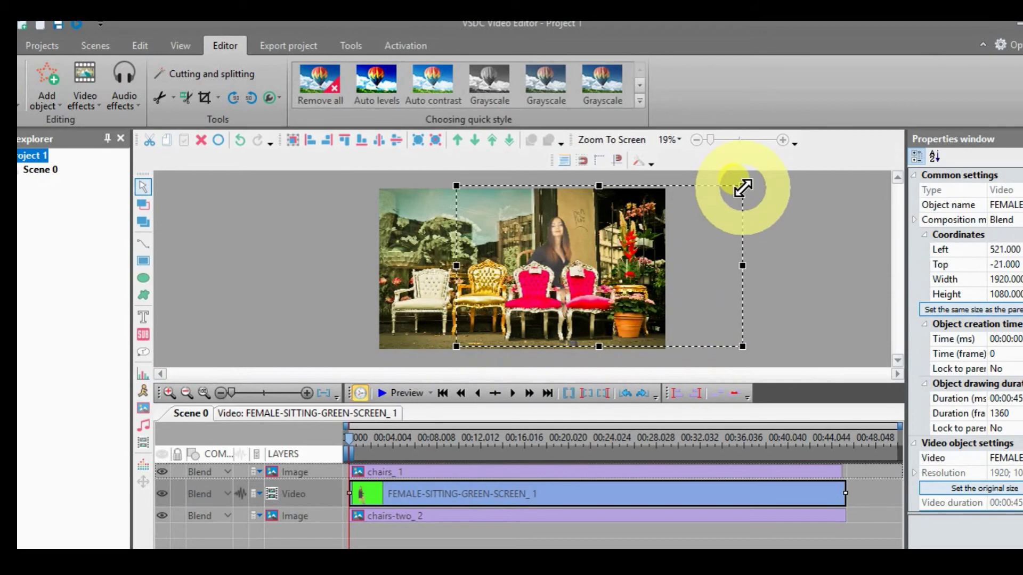
left_click_drag(743, 188, 736, 195)
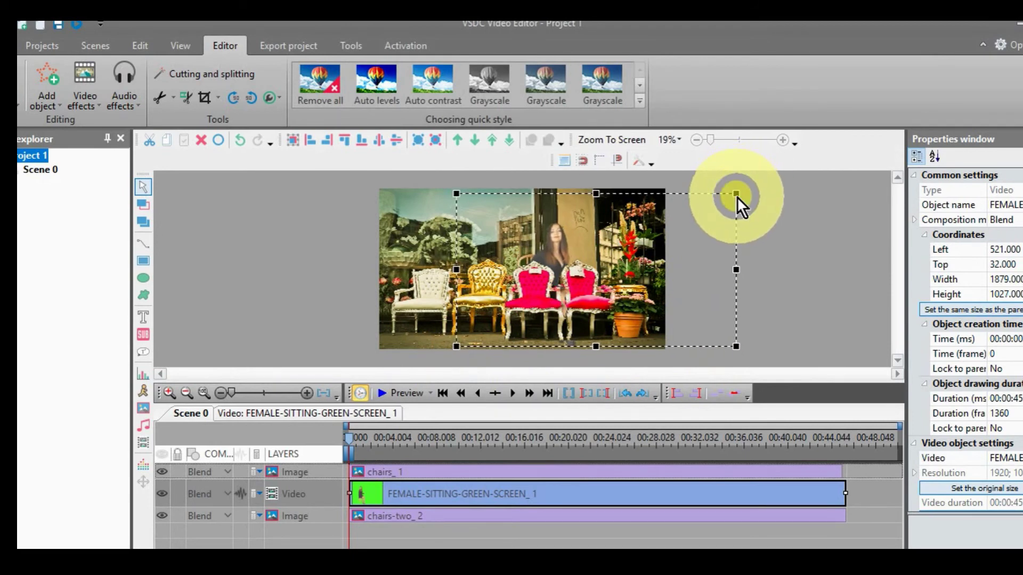